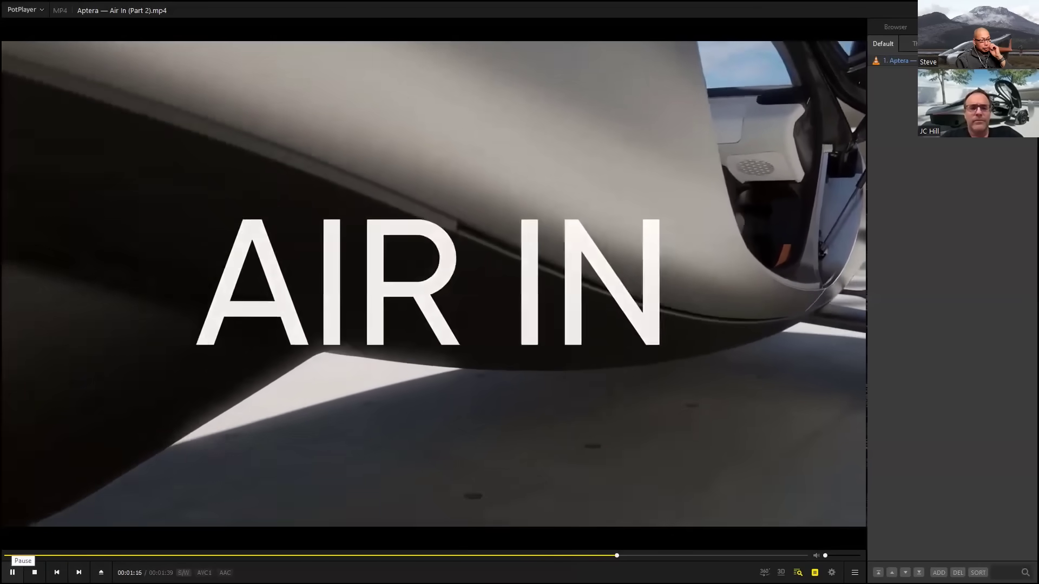
- Pause the Aptera video at 1:18 on the close-up of the car's underside
{"action": "left_click", "coordinate": [13, 572]}
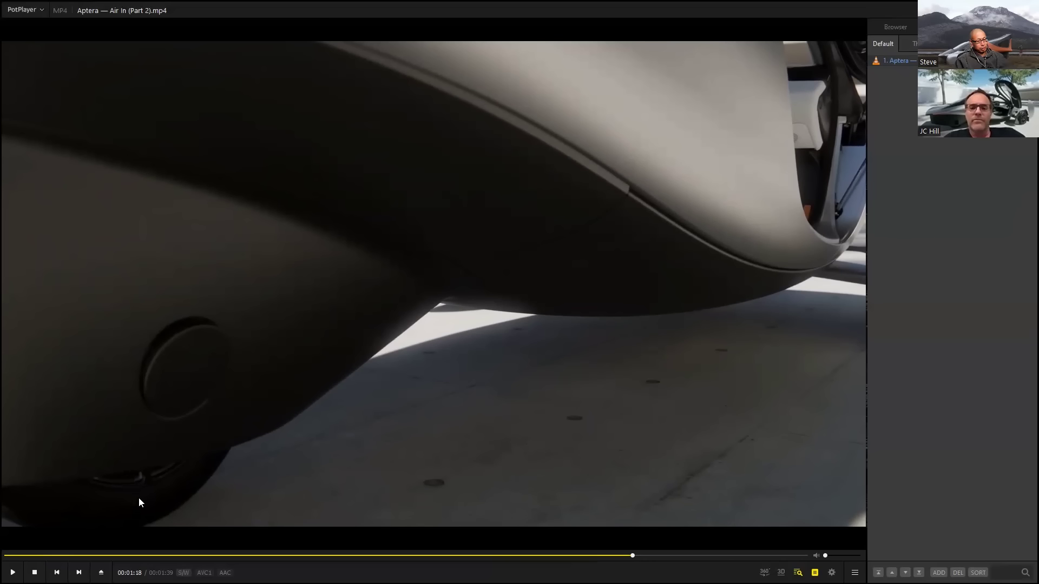
- Resume the Aptera video and pause it at 1:26 on the open-hatch rear view
{"action": "left_click", "coordinate": [12, 571]}
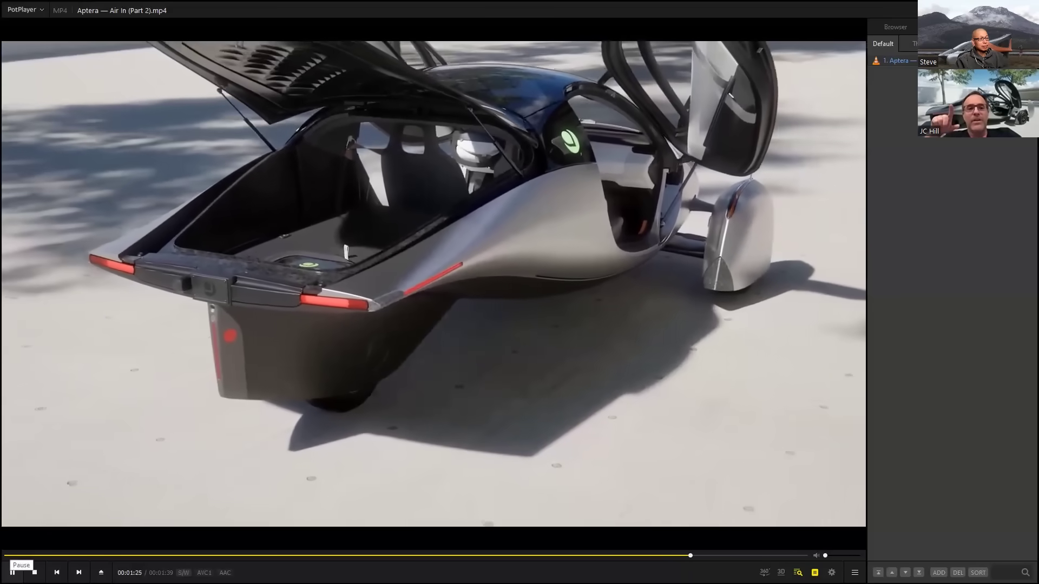
{"action": "left_click", "coordinate": [13, 572]}
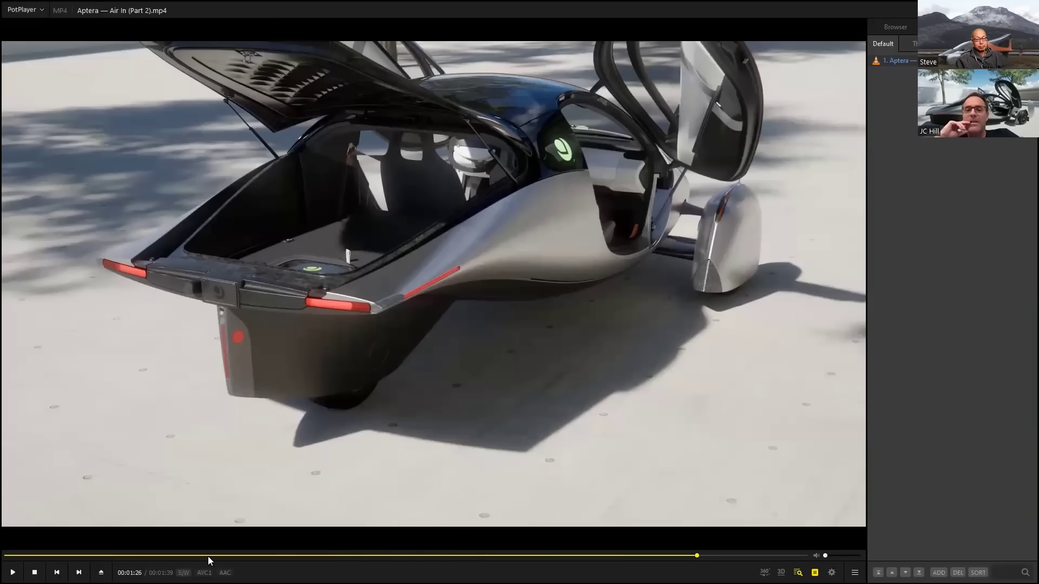
- Play the video briefly and pause again at 1:28 on the open-doored car
{"action": "left_click", "coordinate": [12, 572]}
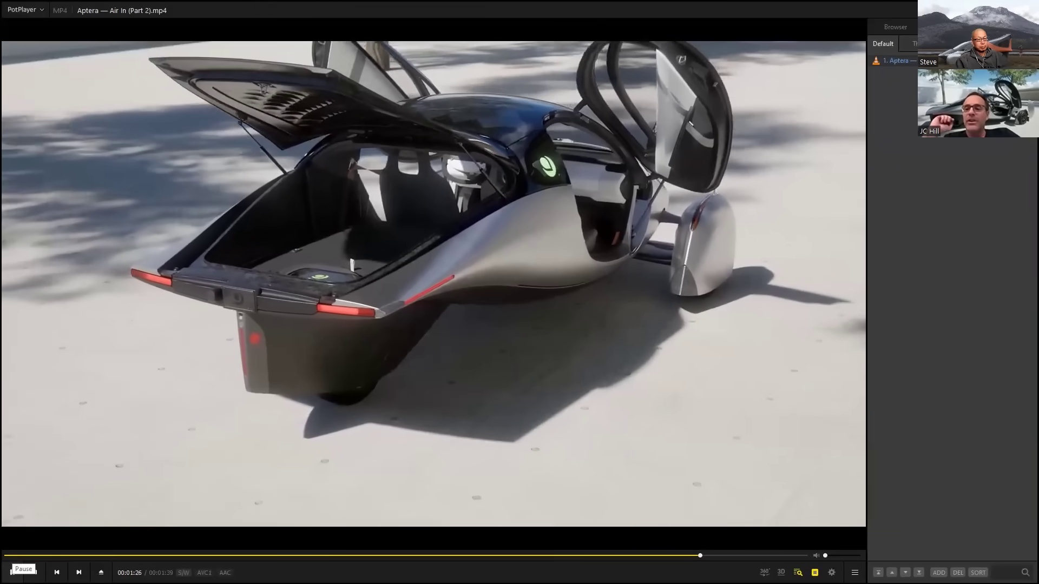
{"action": "left_click", "coordinate": [13, 572]}
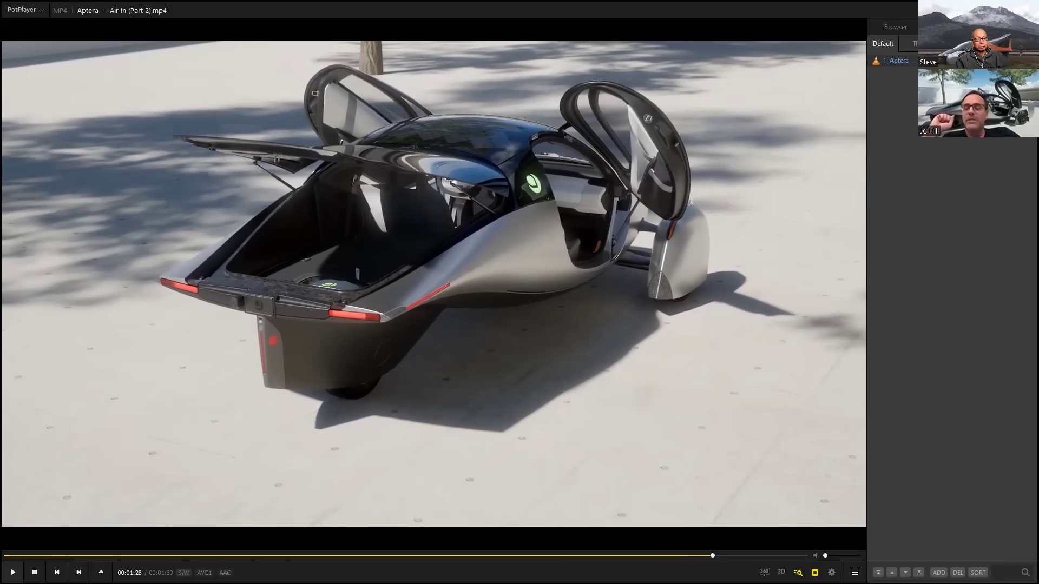
- Play until the doors and hatch close, then pause at 1:31
{"action": "left_click", "coordinate": [13, 573]}
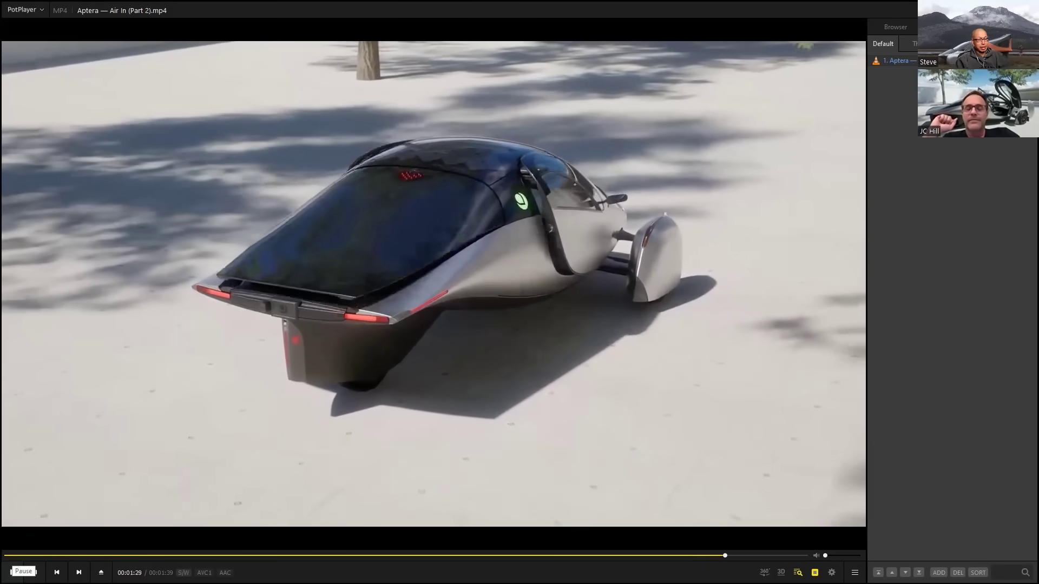
{"action": "left_click", "coordinate": [12, 572]}
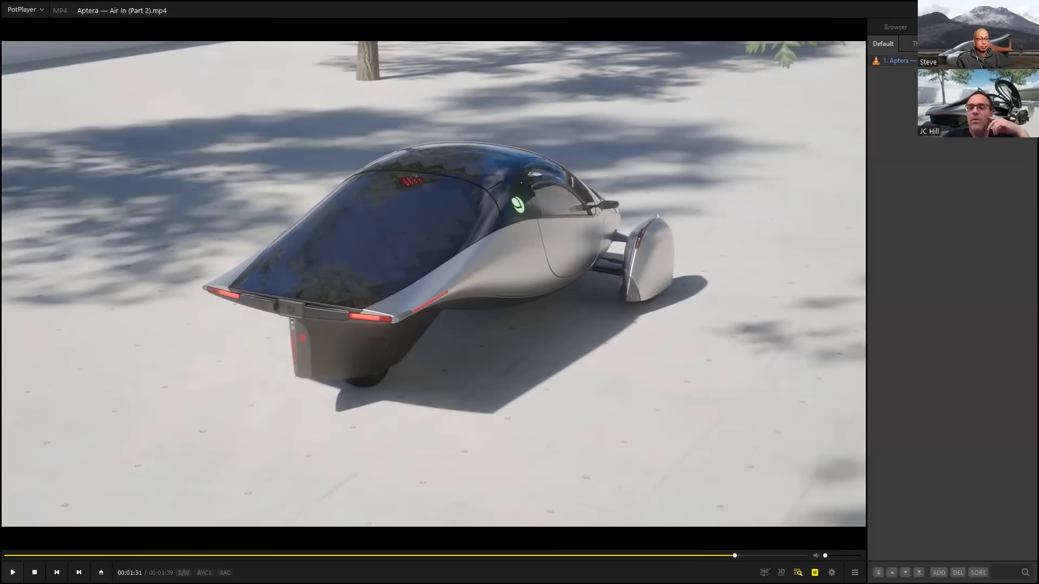
- Nudge playback forward about a second to the sun-flare view of the closed car
{"action": "key", "text": "space"}
{"action": "key", "text": "space"}
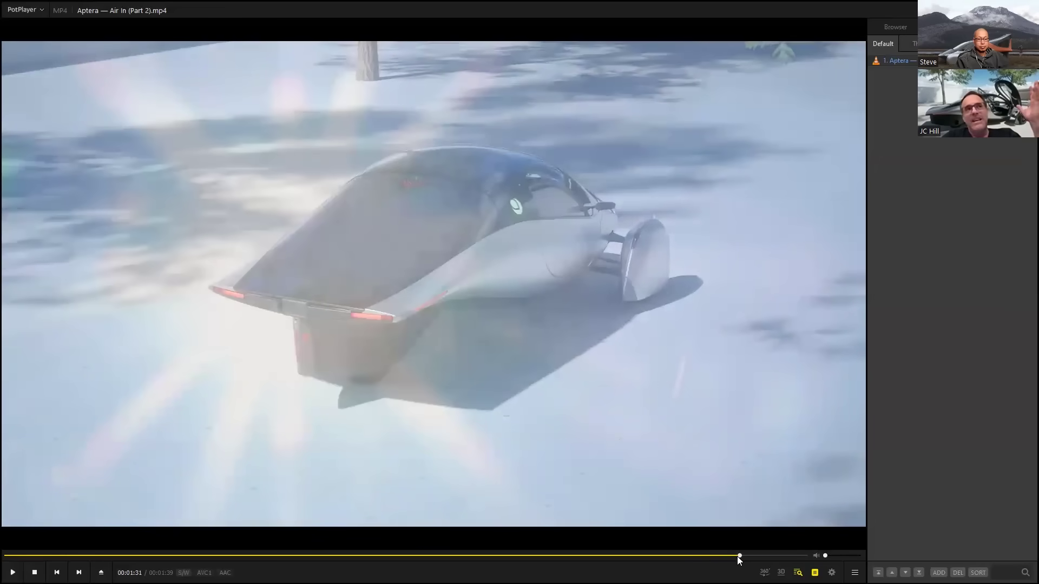
- Scrub the seek bar back to 1:30, before the lens flare
{"action": "left_click", "coordinate": [729, 556]}
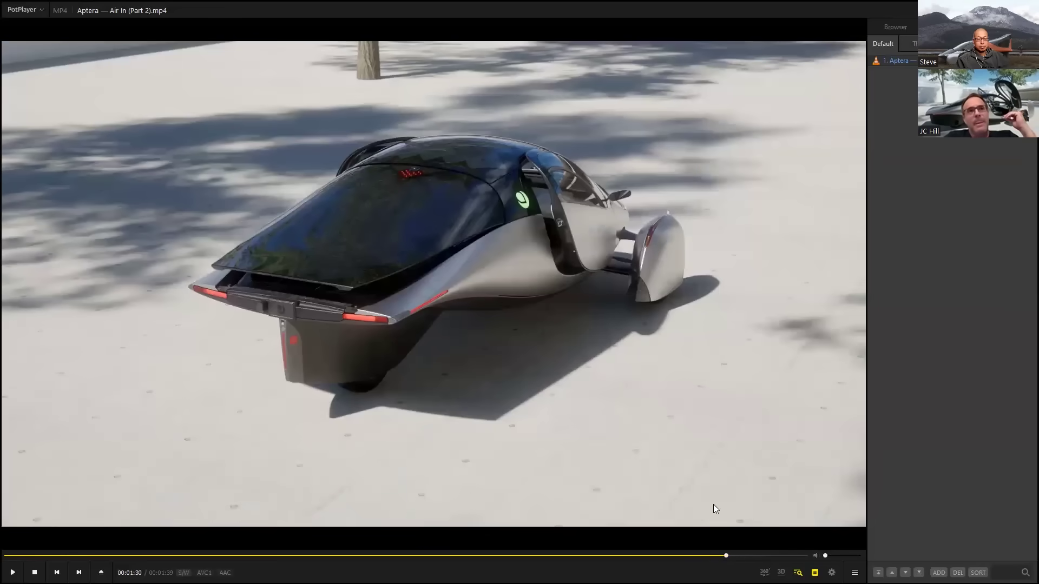